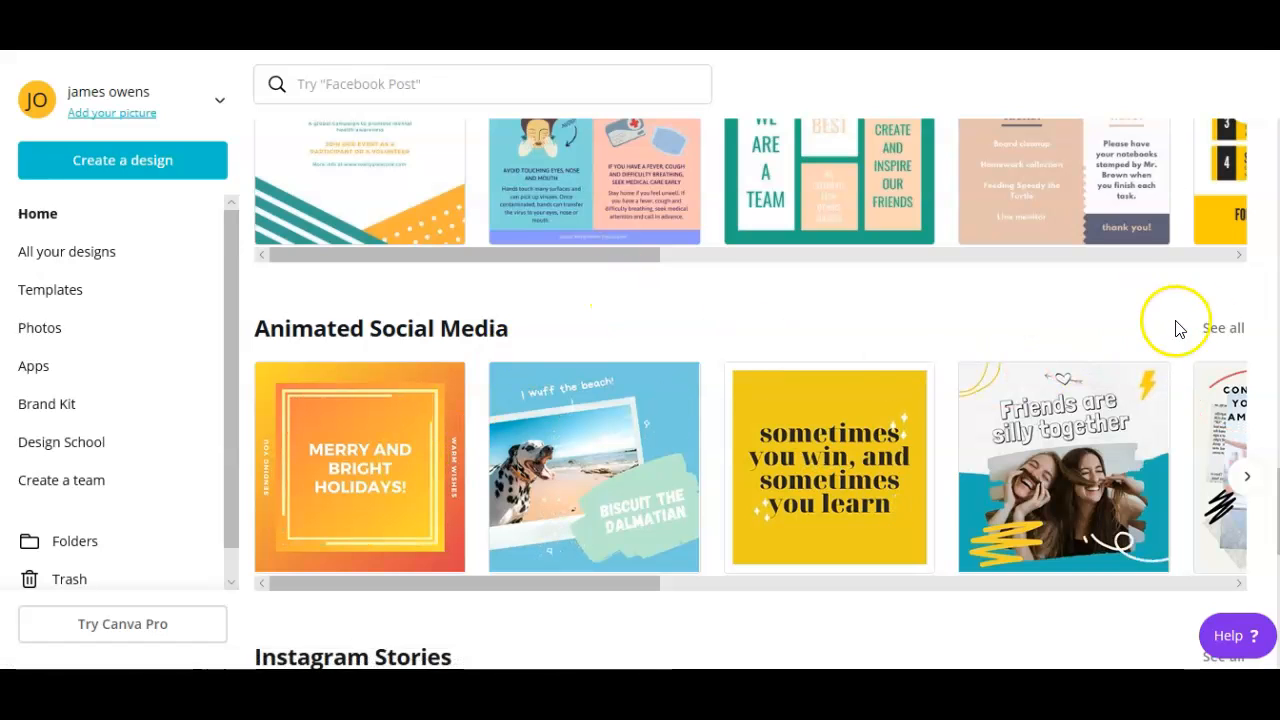
- Expand the full Animated Social Media collection and scroll down through its templates
click(1218, 330)
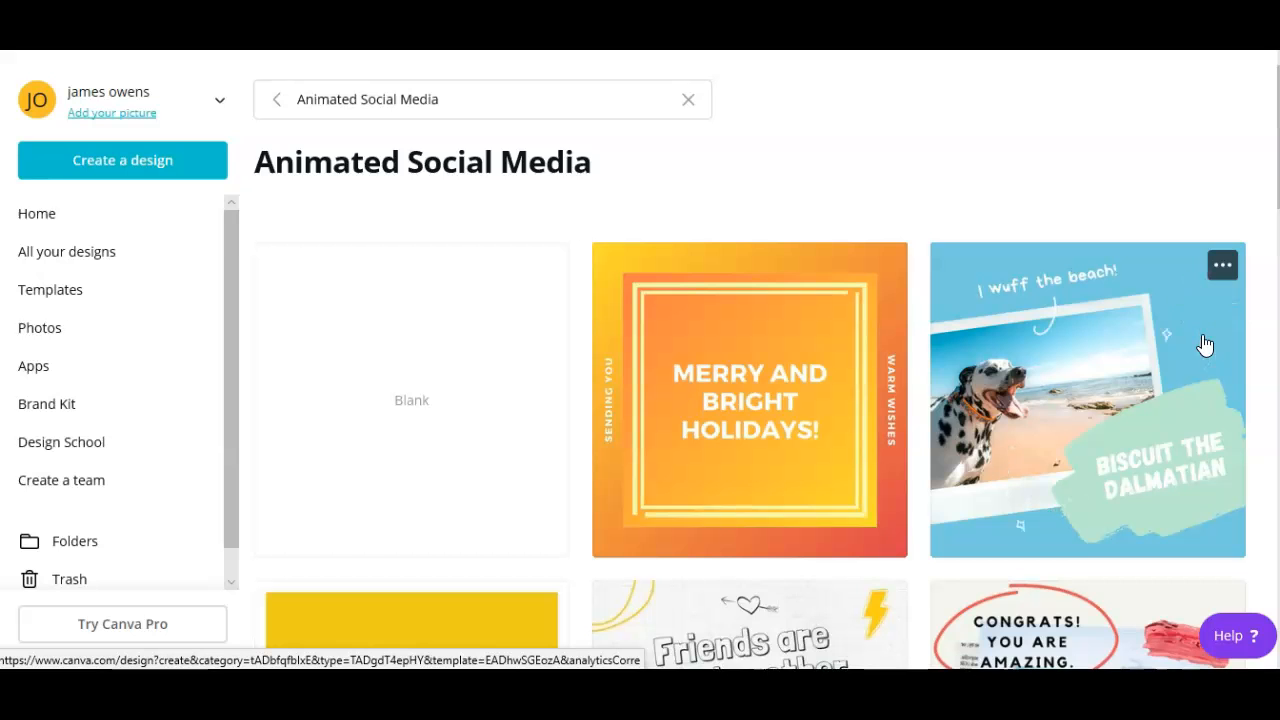
scroll(444, 394, down, 1)
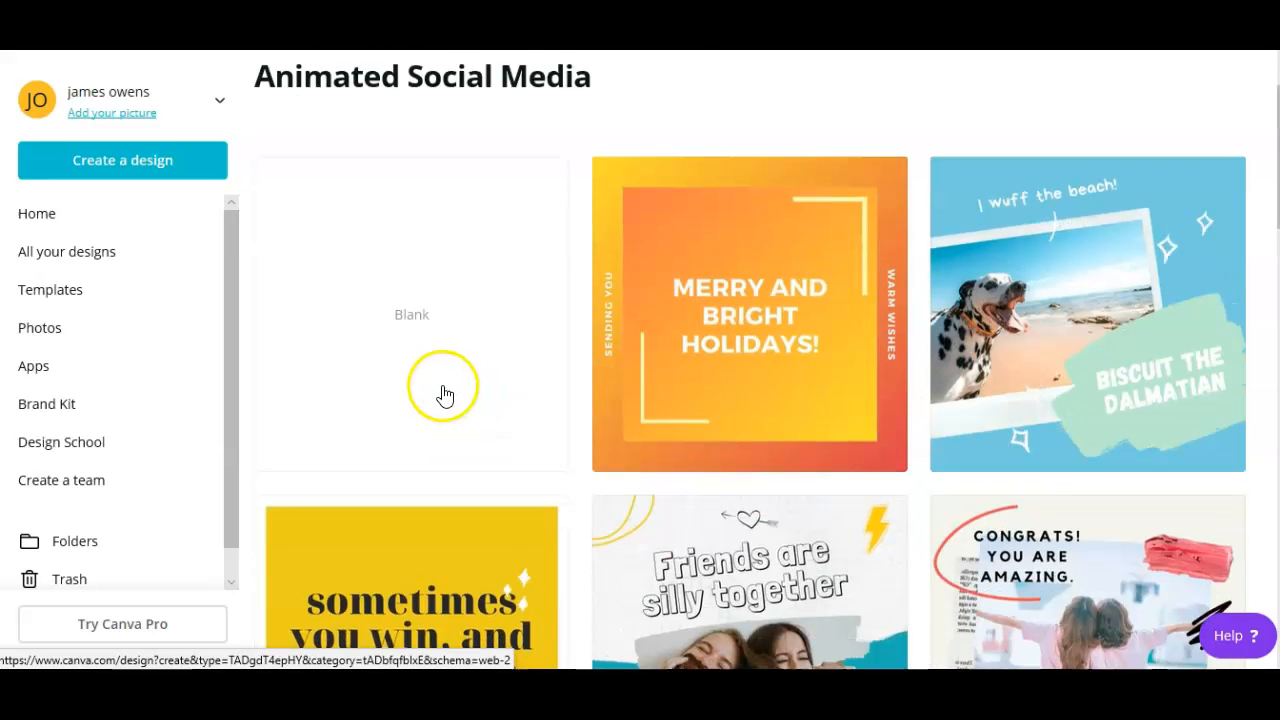
scroll(460, 370, down, 5)
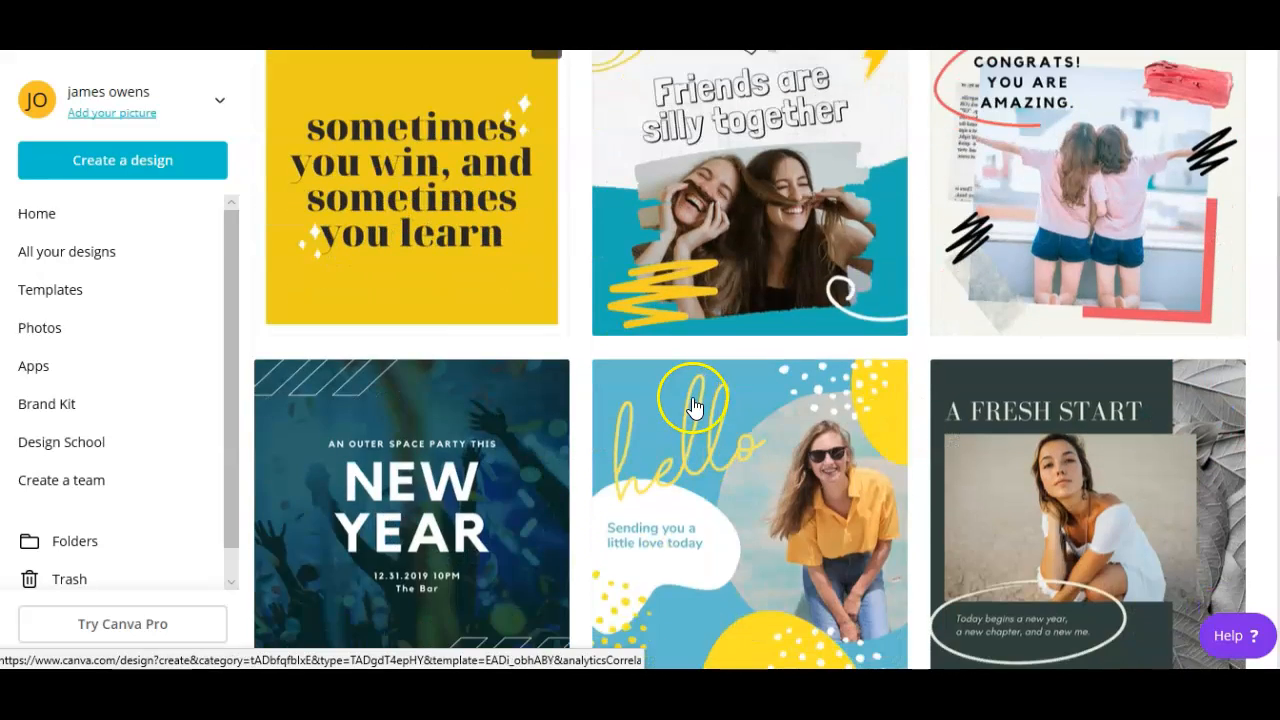
scroll(695, 405, down, 3)
scroll(466, 277, down, 3)
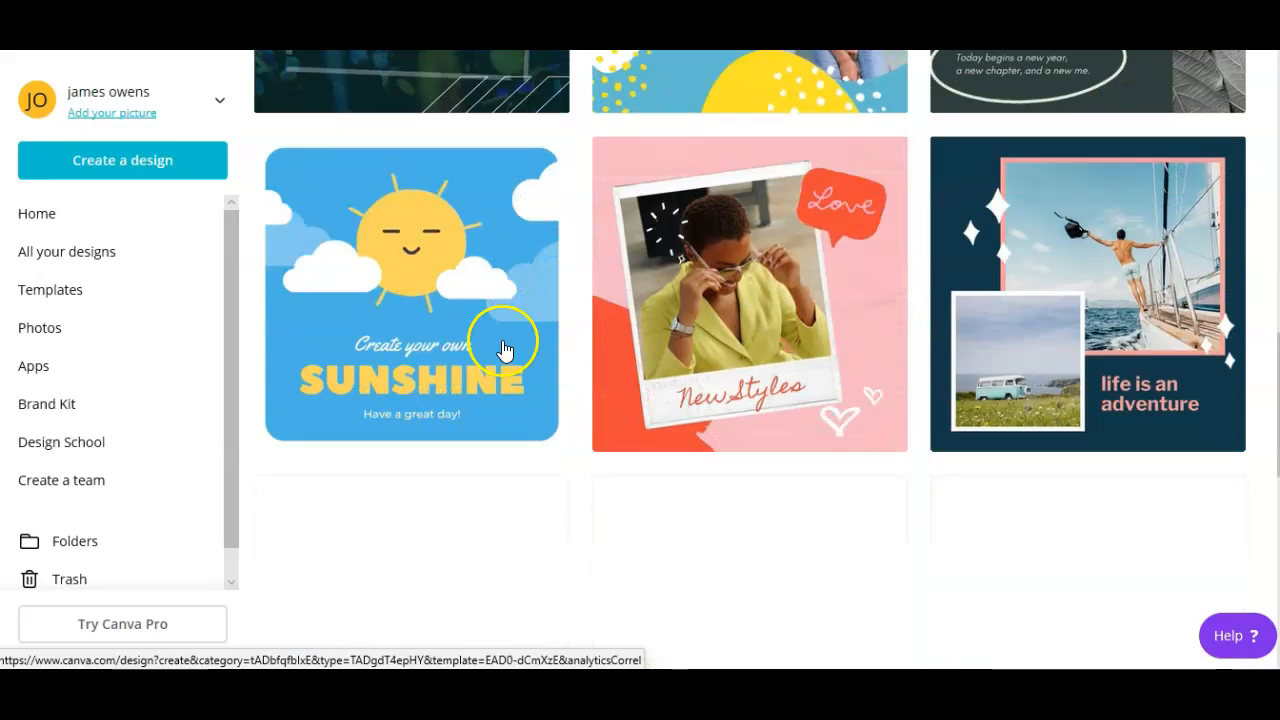
scroll(506, 345, down, 3)
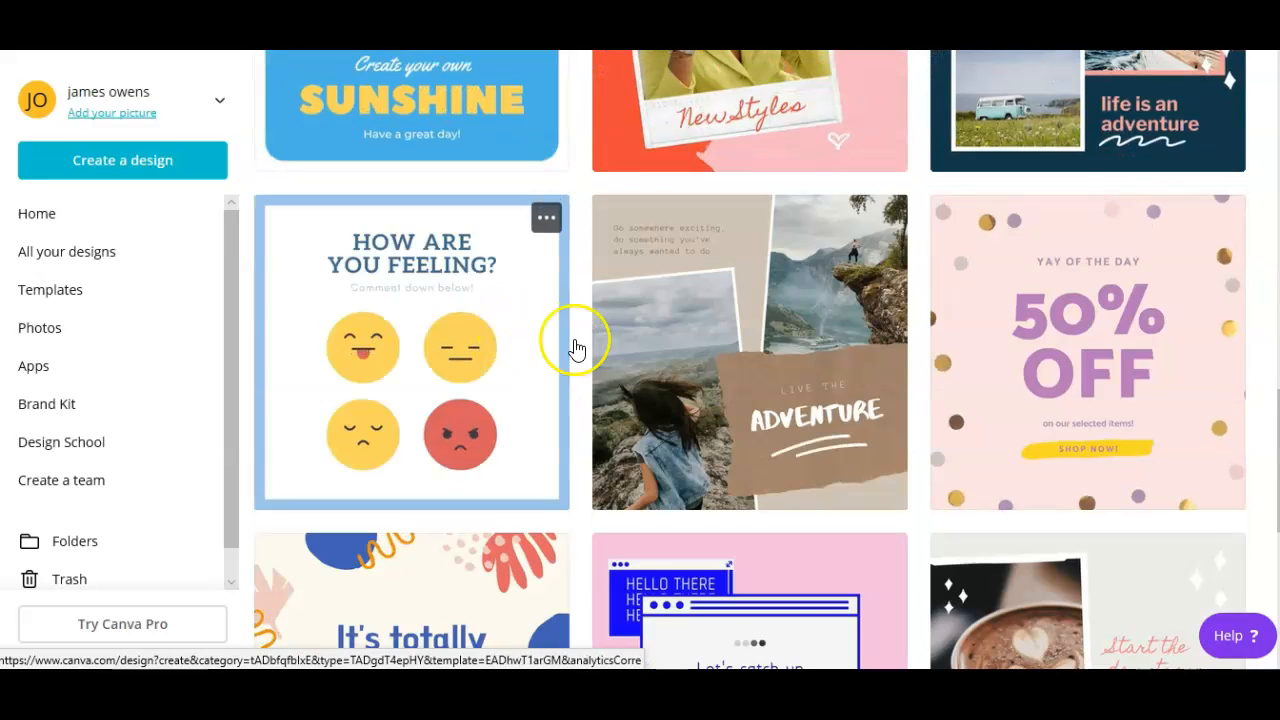
scroll(620, 368, down, 1)
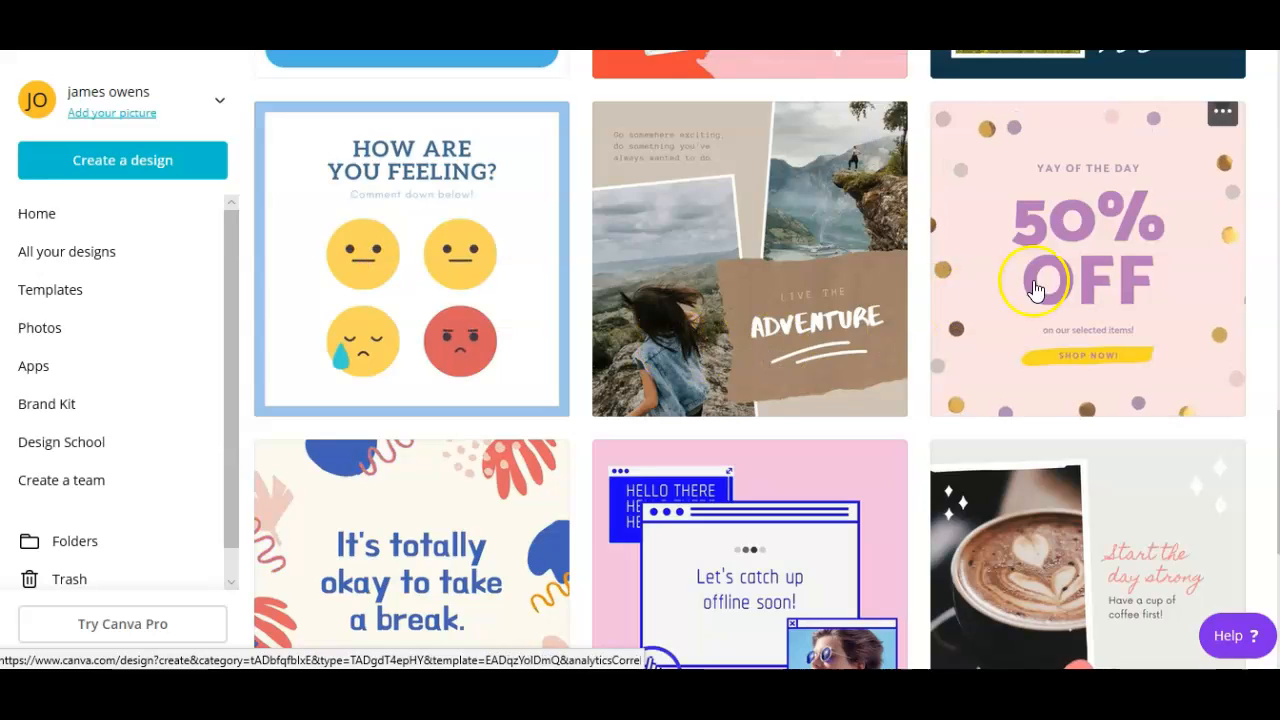
scroll(749, 371, down, 3)
scroll(711, 449, down, 1)
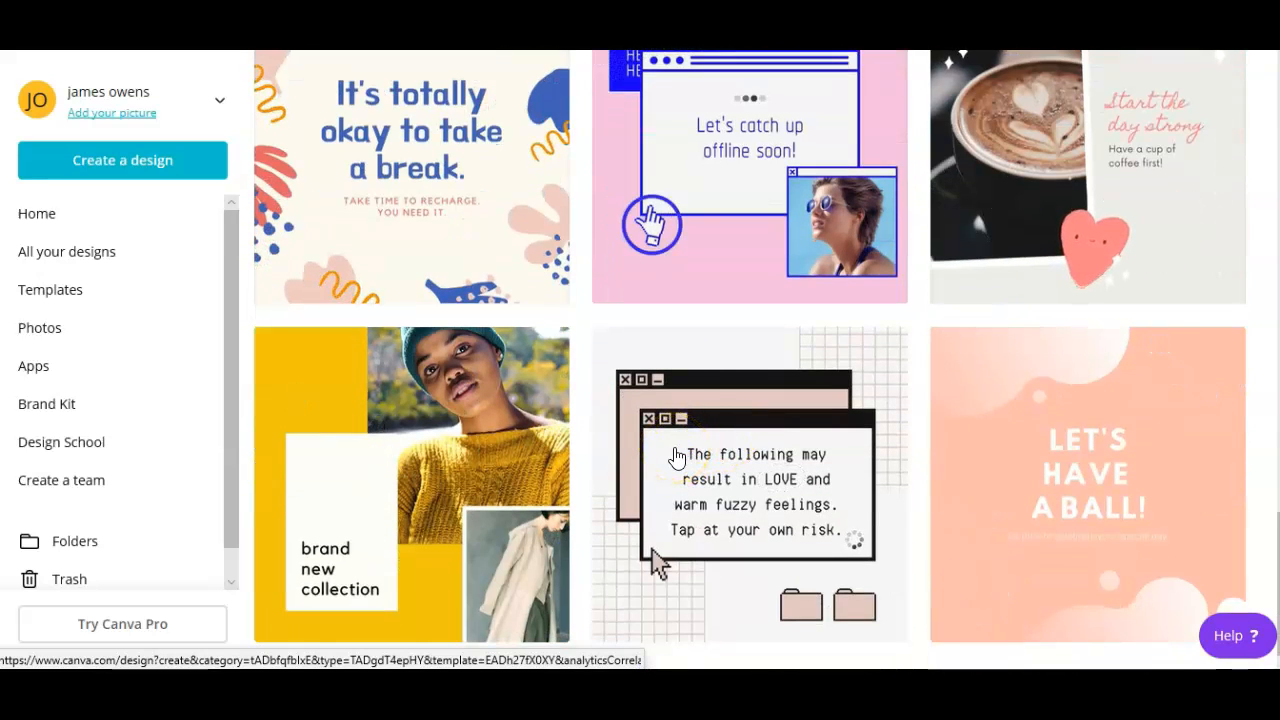
- Locate the White, Blue and Yellow Sunshine template and bring up its options
scroll(657, 557, up, 4)
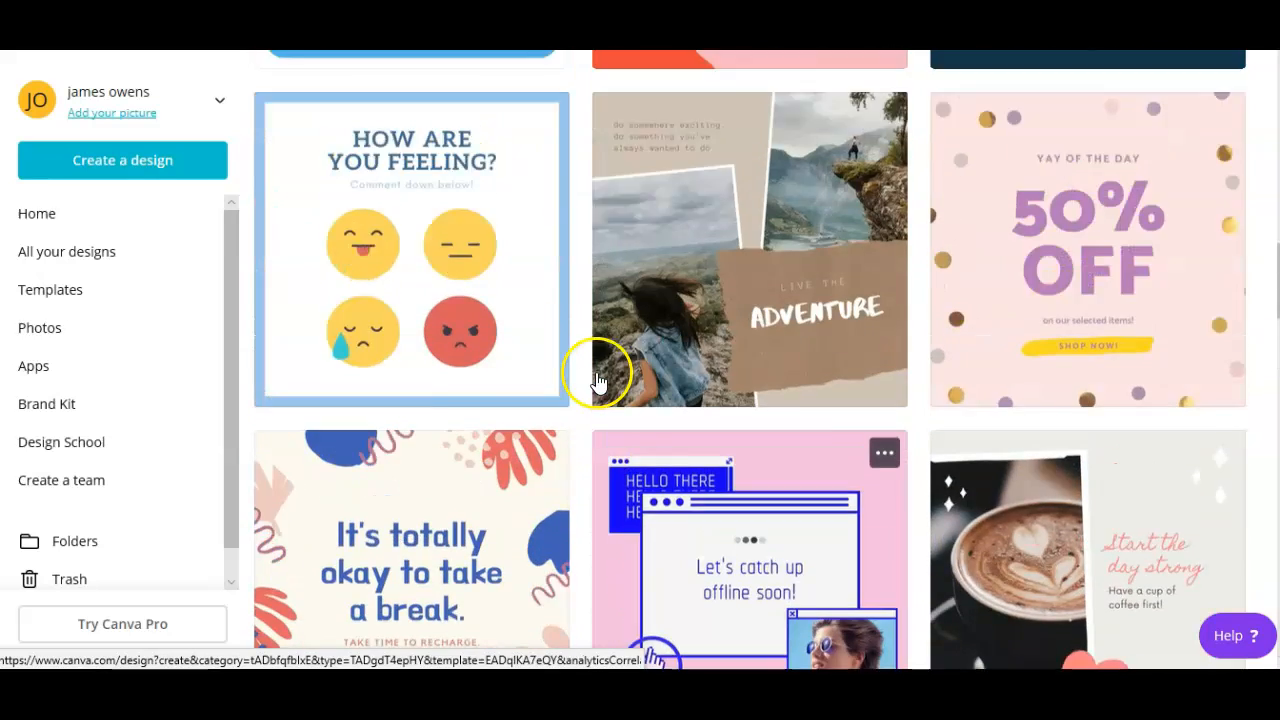
click(597, 381)
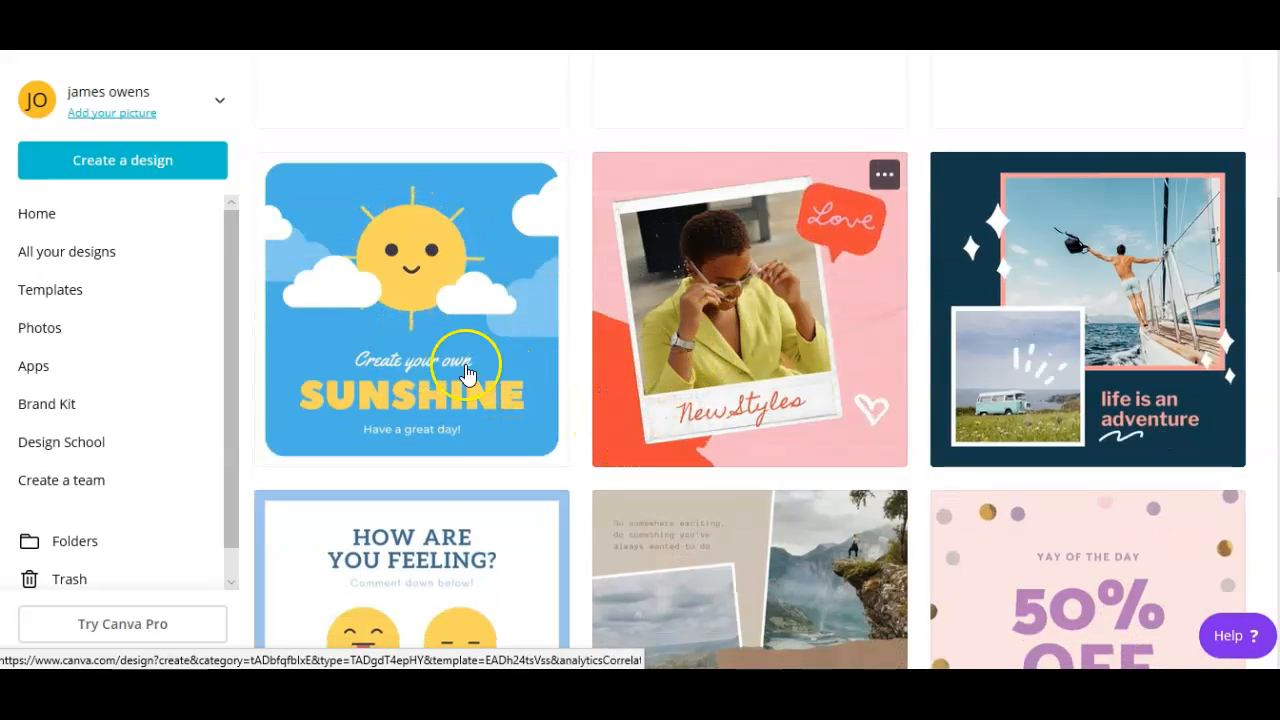
scroll(486, 343, up, 4)
scroll(498, 387, down, 3)
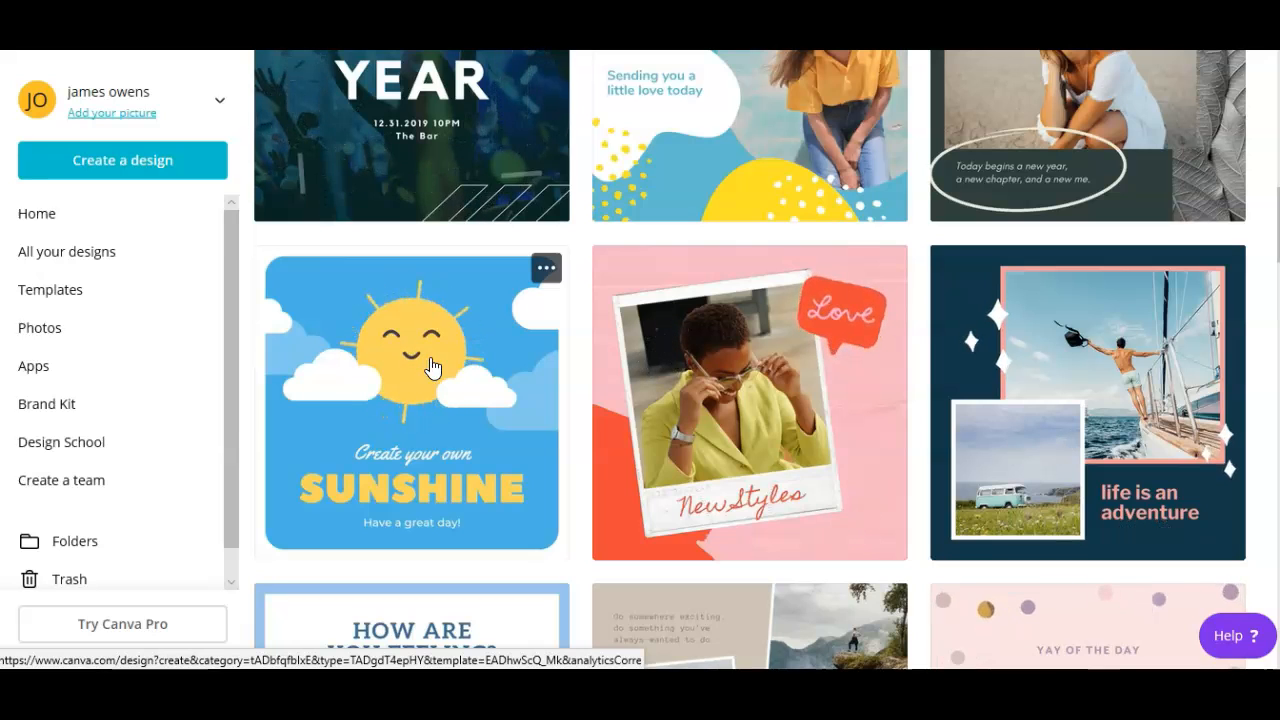
click(558, 265)
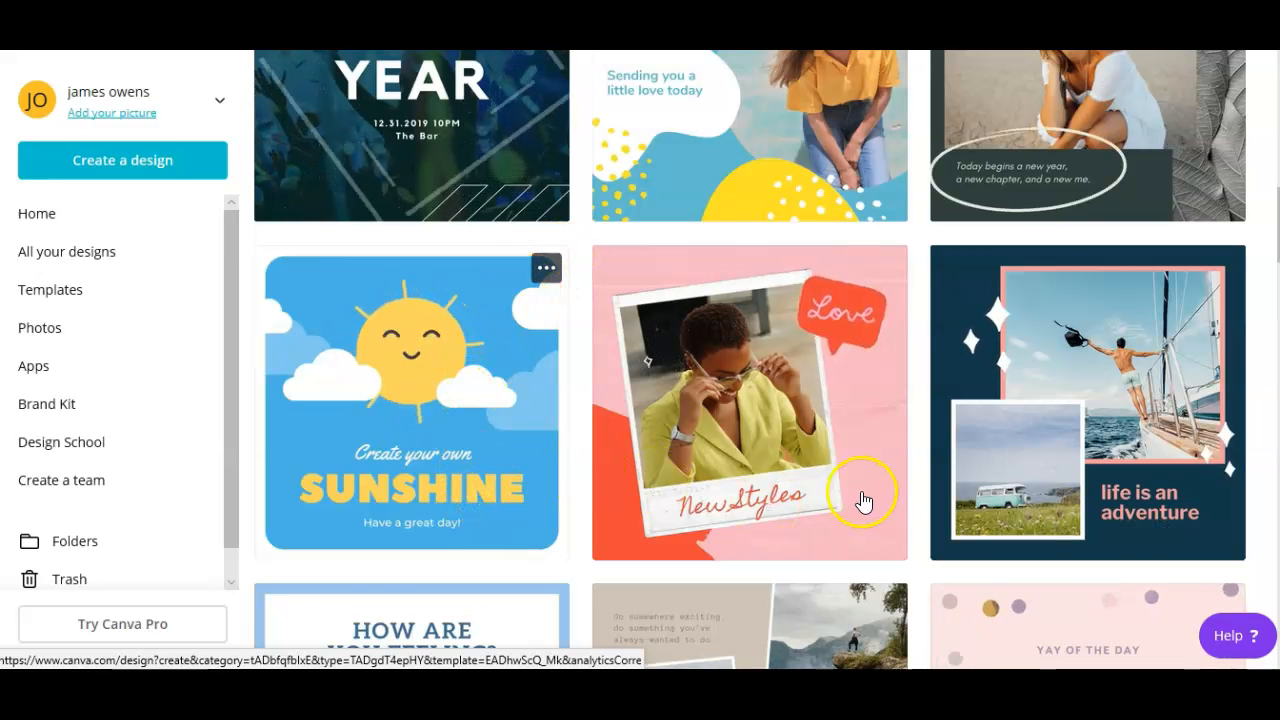
scroll(862, 495, down, 3)
scroll(873, 492, down, 1)
- Open the 'Create your own SUNSHINE' template as a new design in the editor
click(646, 571)
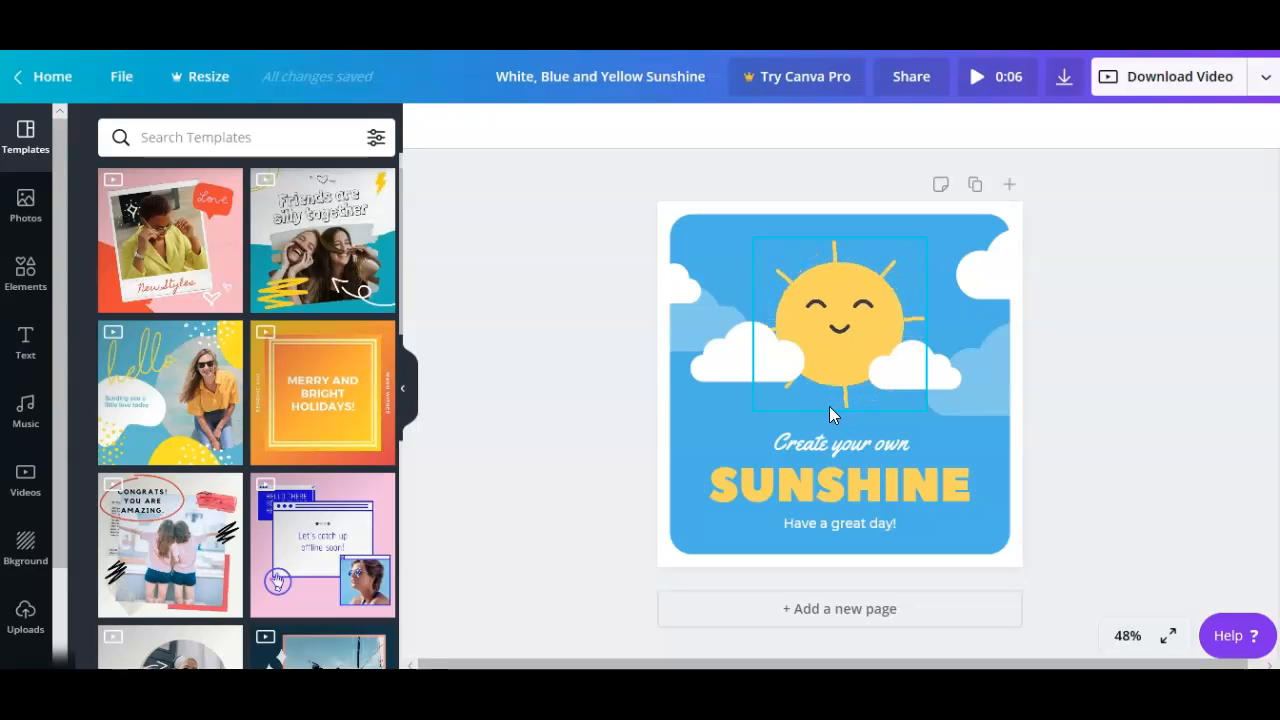
click(949, 190)
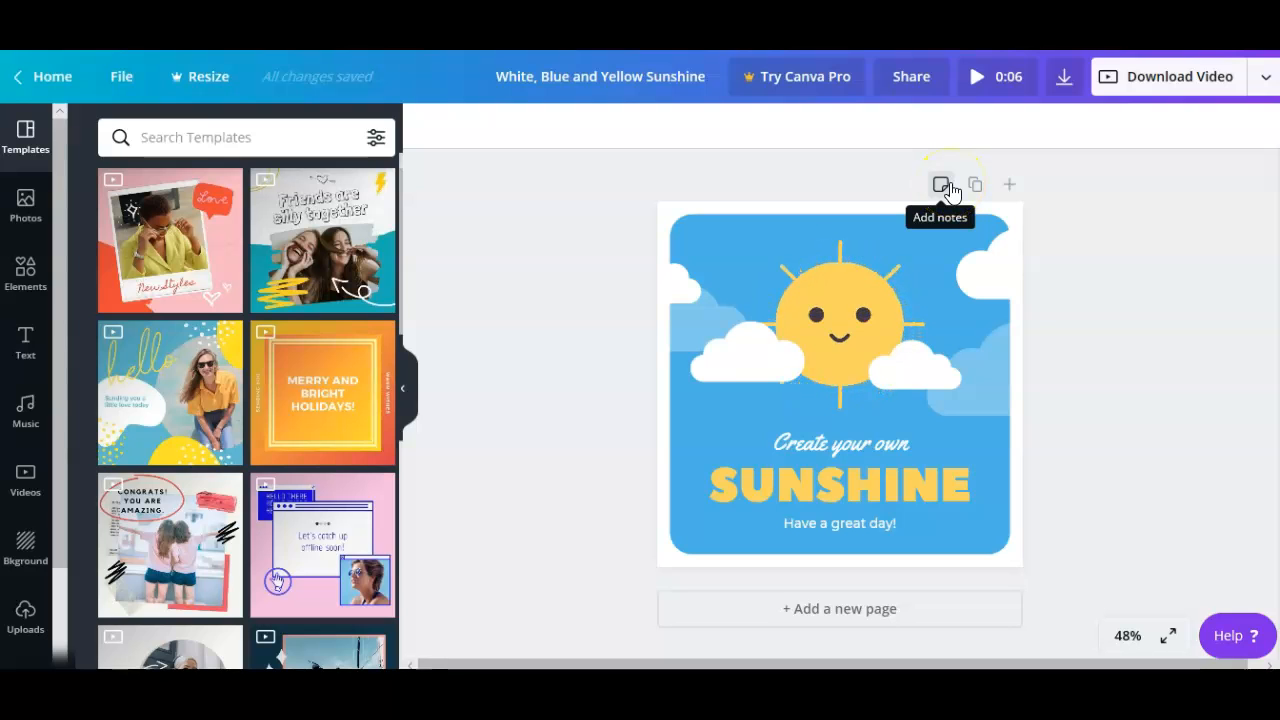
- Bring up the Music library and scroll down to the Happy tracks
click(28, 420)
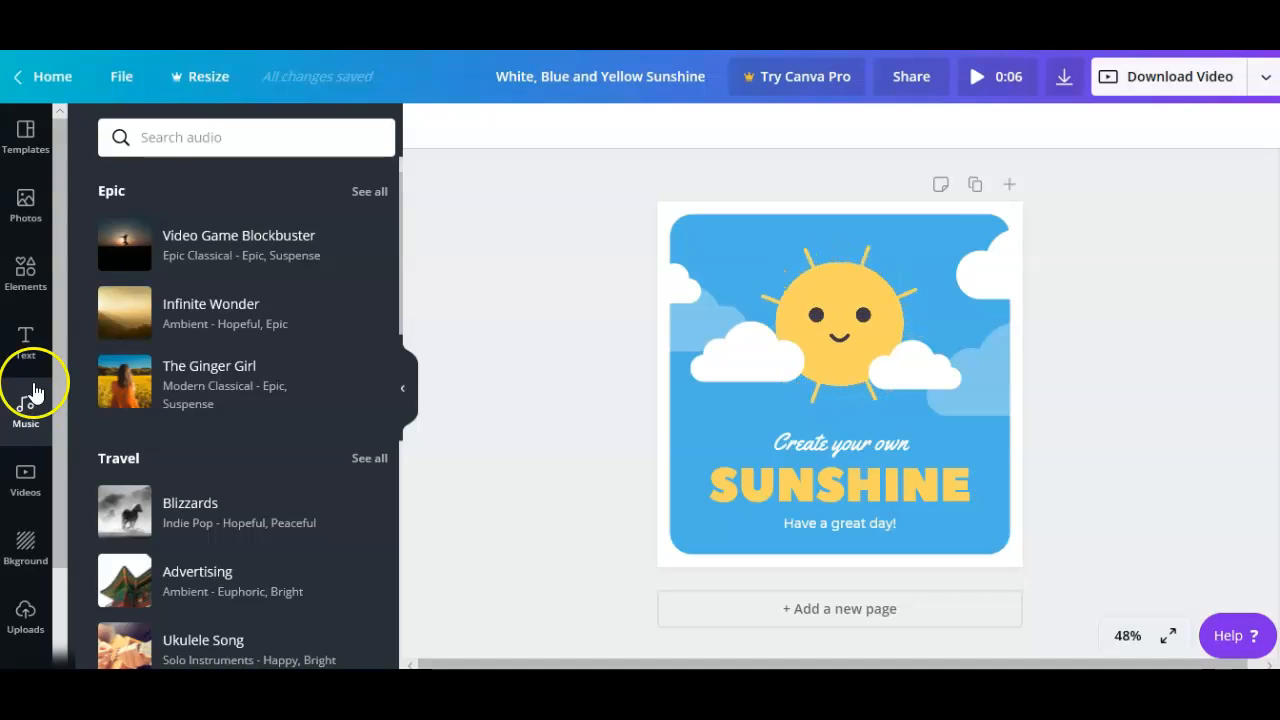
scroll(180, 443, down, 3)
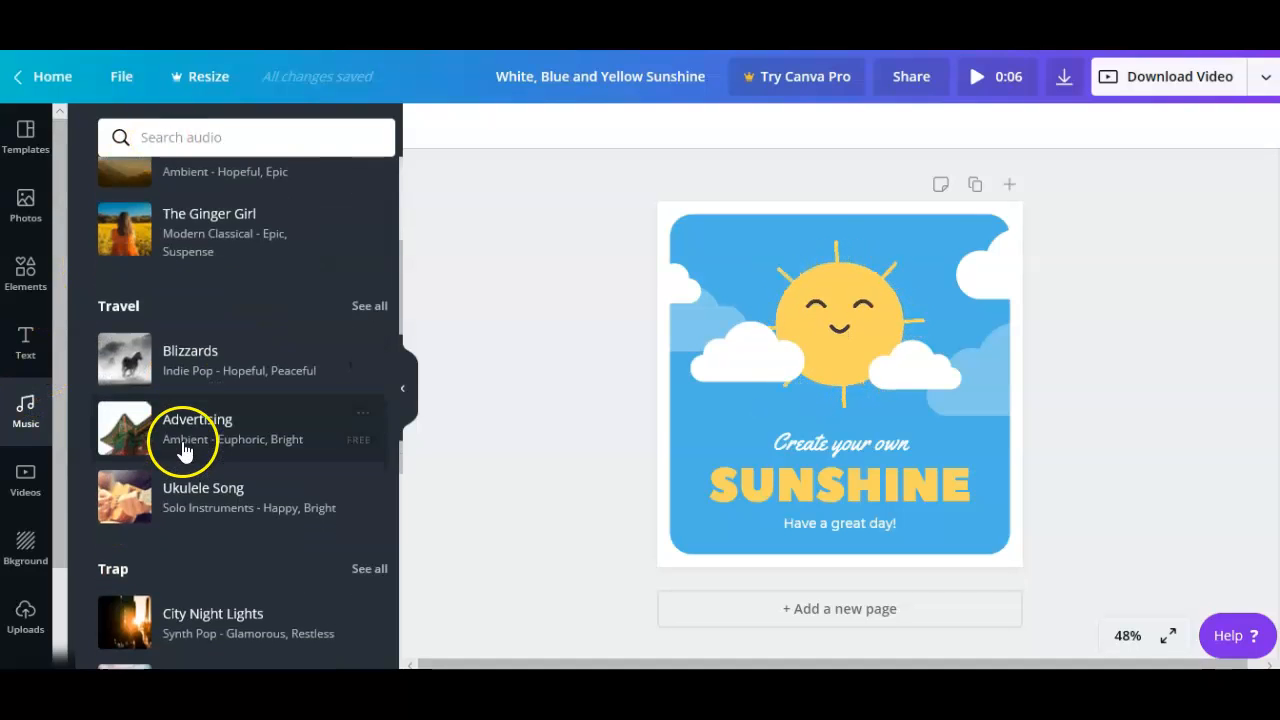
scroll(185, 450, down, 2)
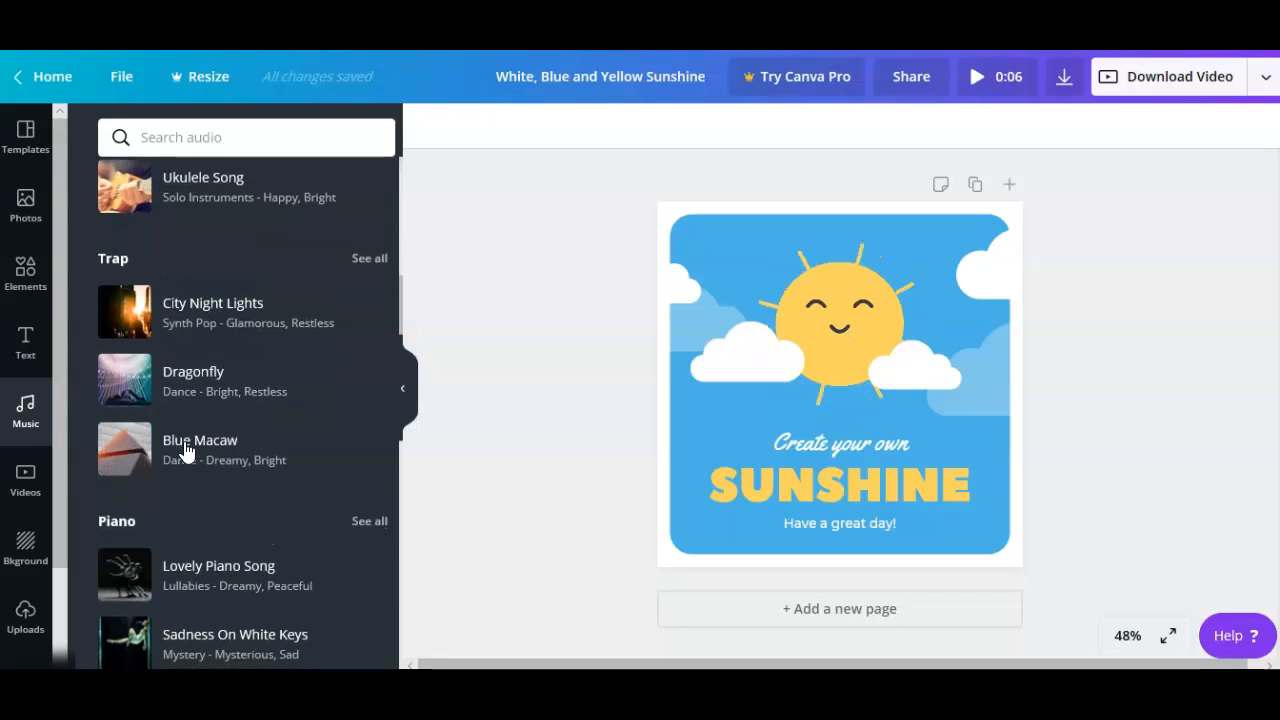
scroll(185, 450, down, 2)
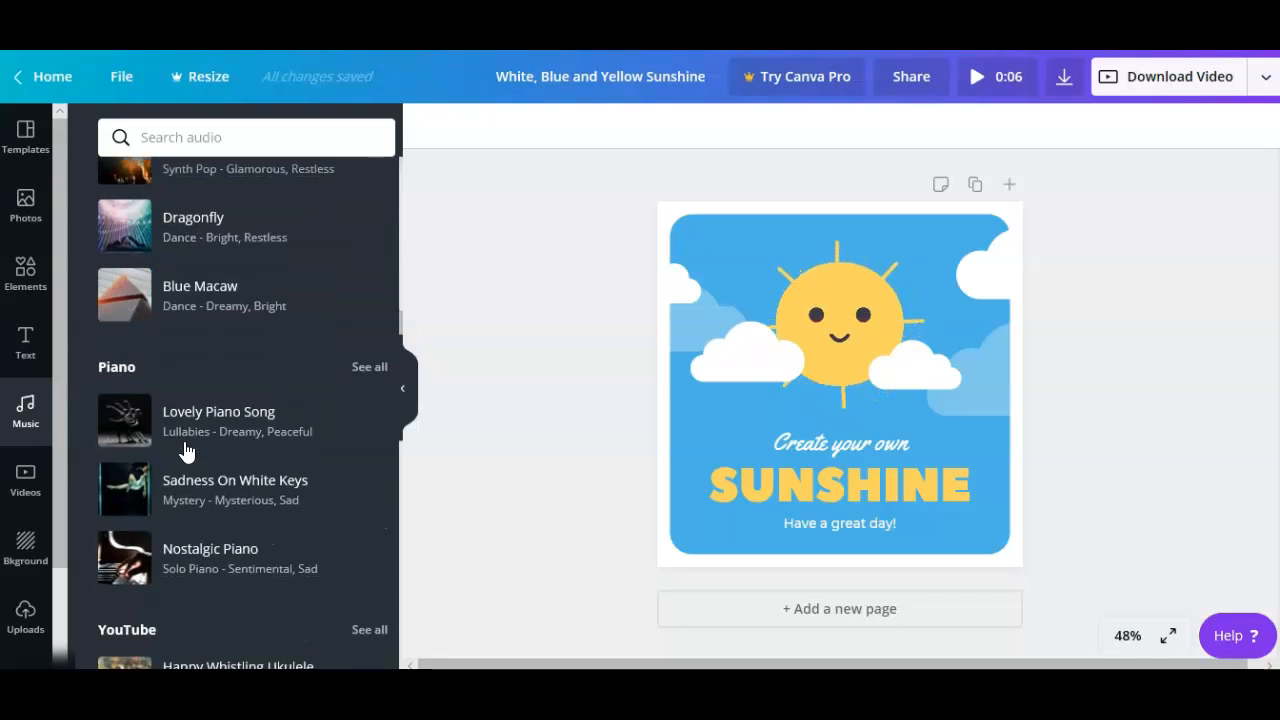
scroll(185, 450, down, 3)
- Preview the Happy Whistling Ukulele track, then the Brighter Sun track
click(176, 477)
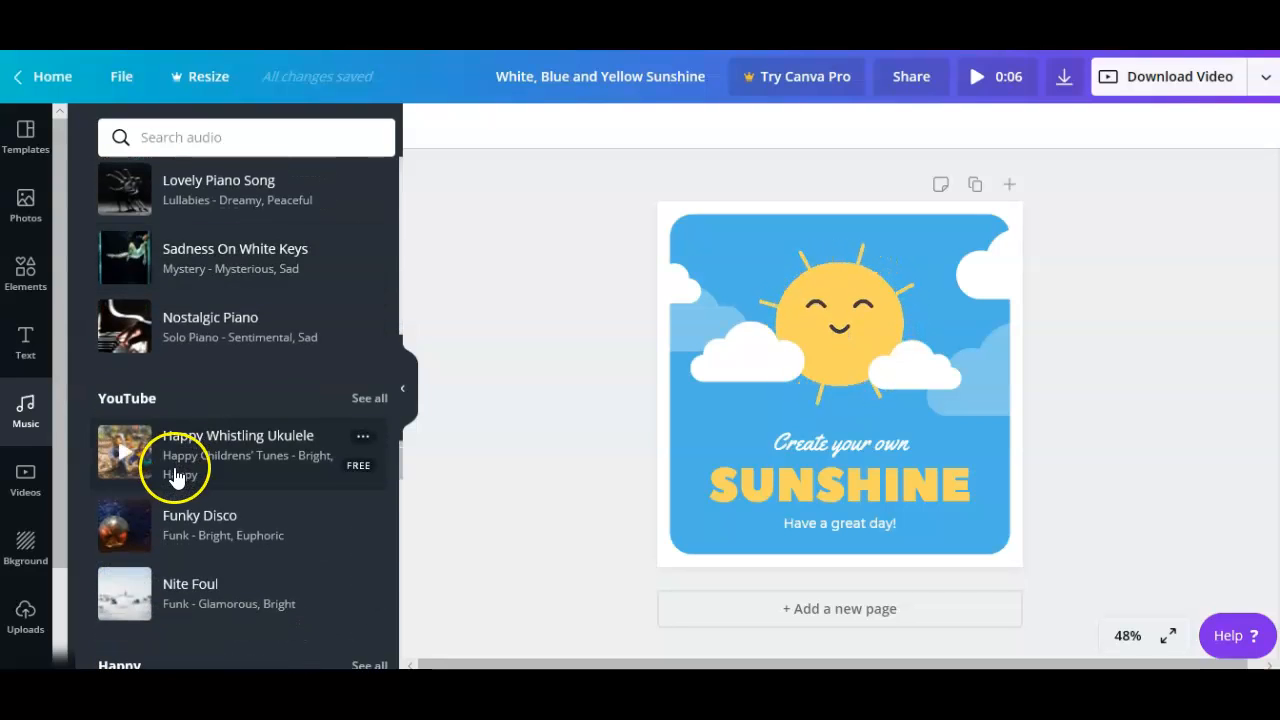
scroll(176, 470, down, 3)
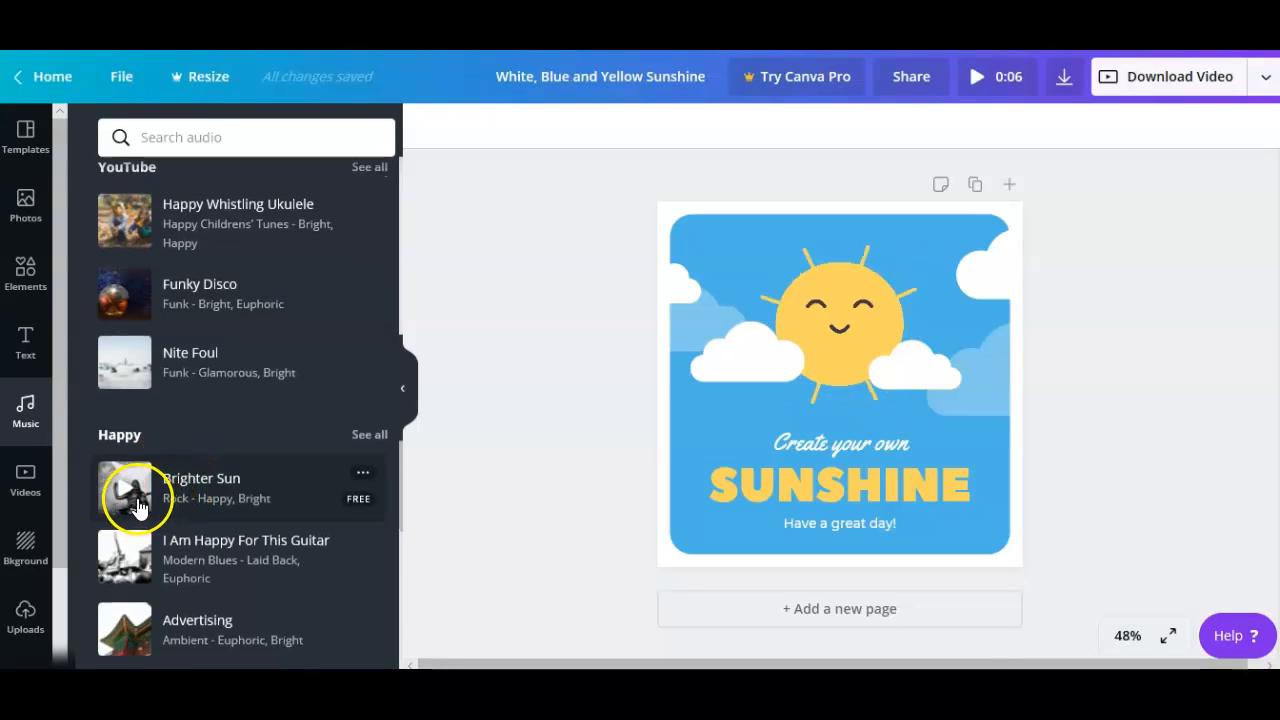
click(133, 495)
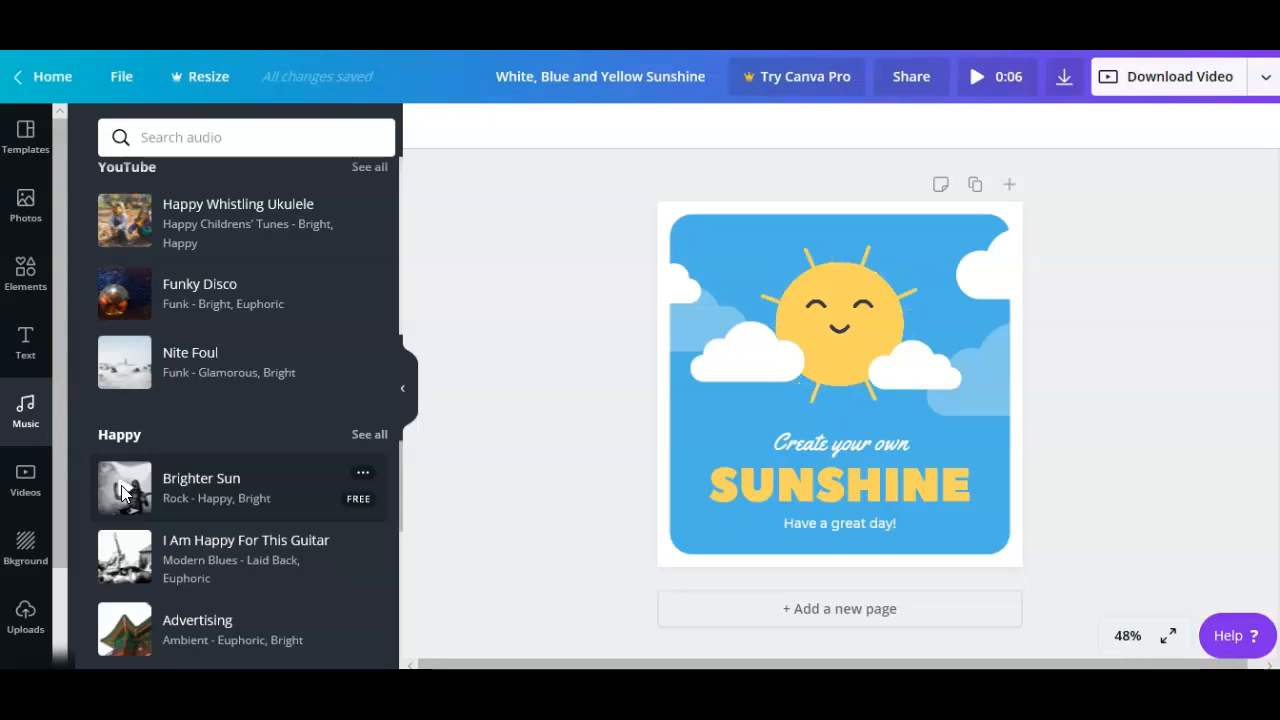
click(122, 491)
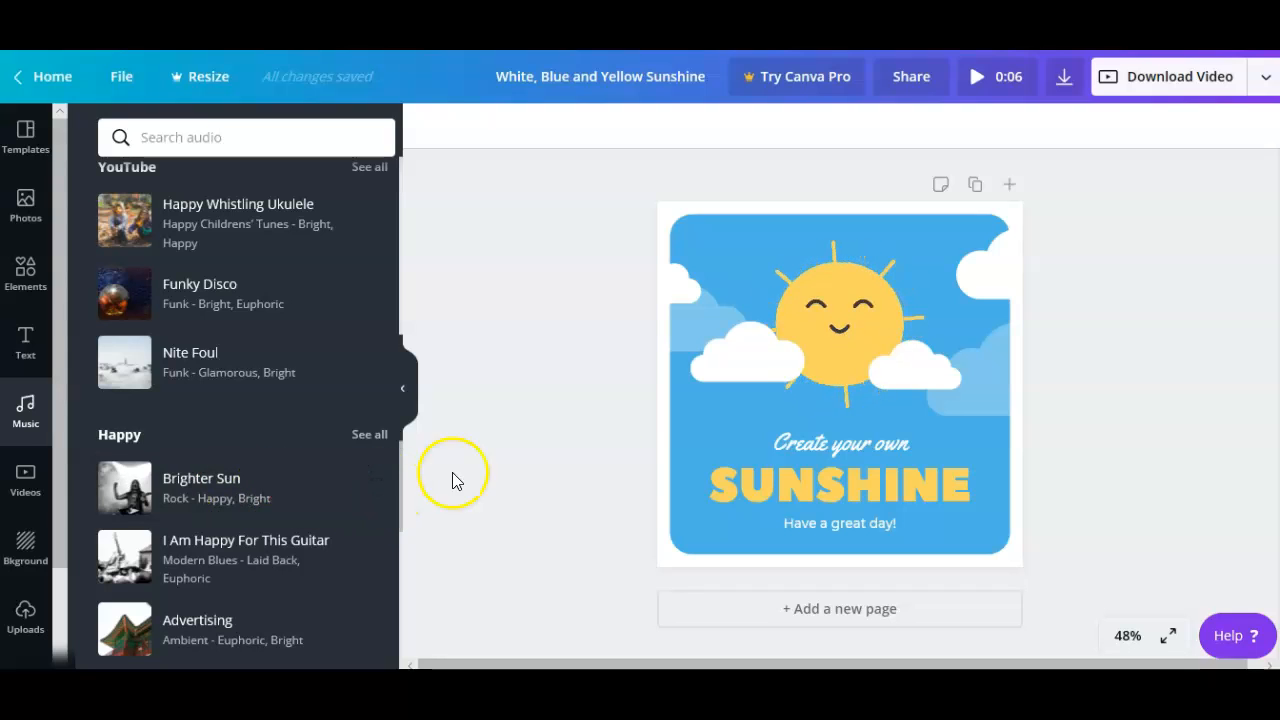
- Add Brighter Sun to the design as 5:02 background music and view its playback settings
drag(160, 500, 763, 445)
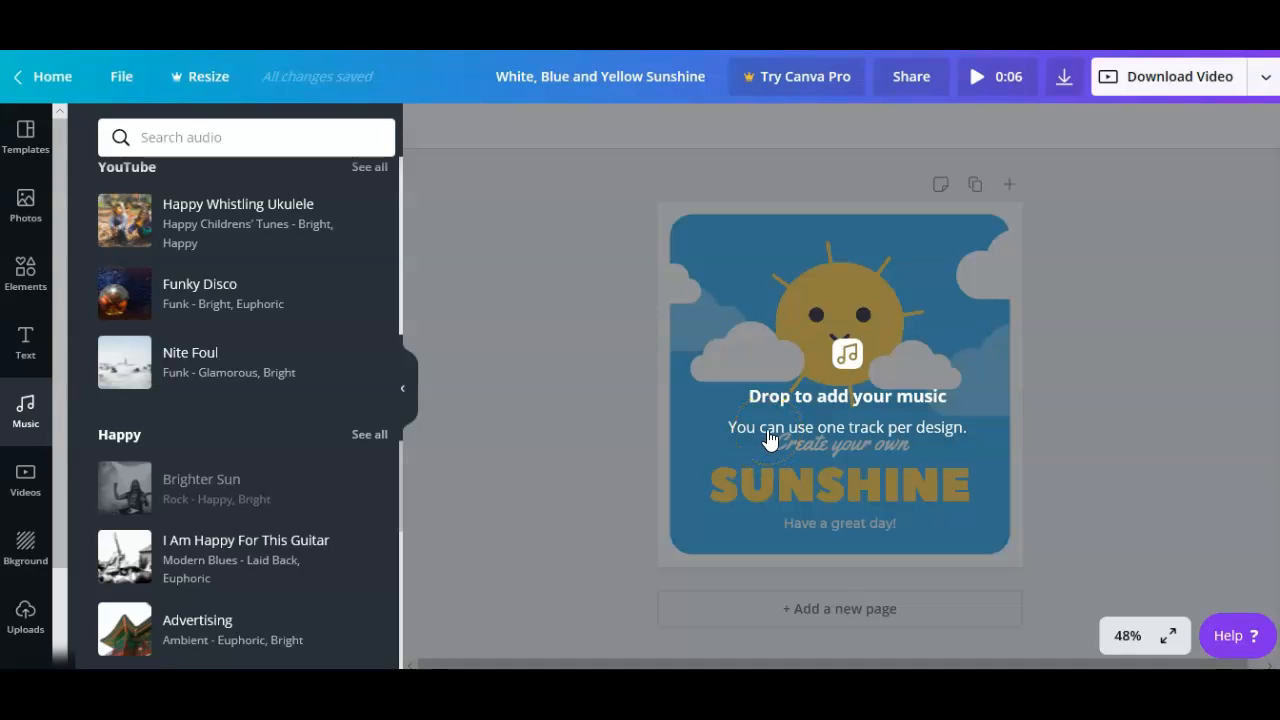
drag(770, 440, 748, 510)
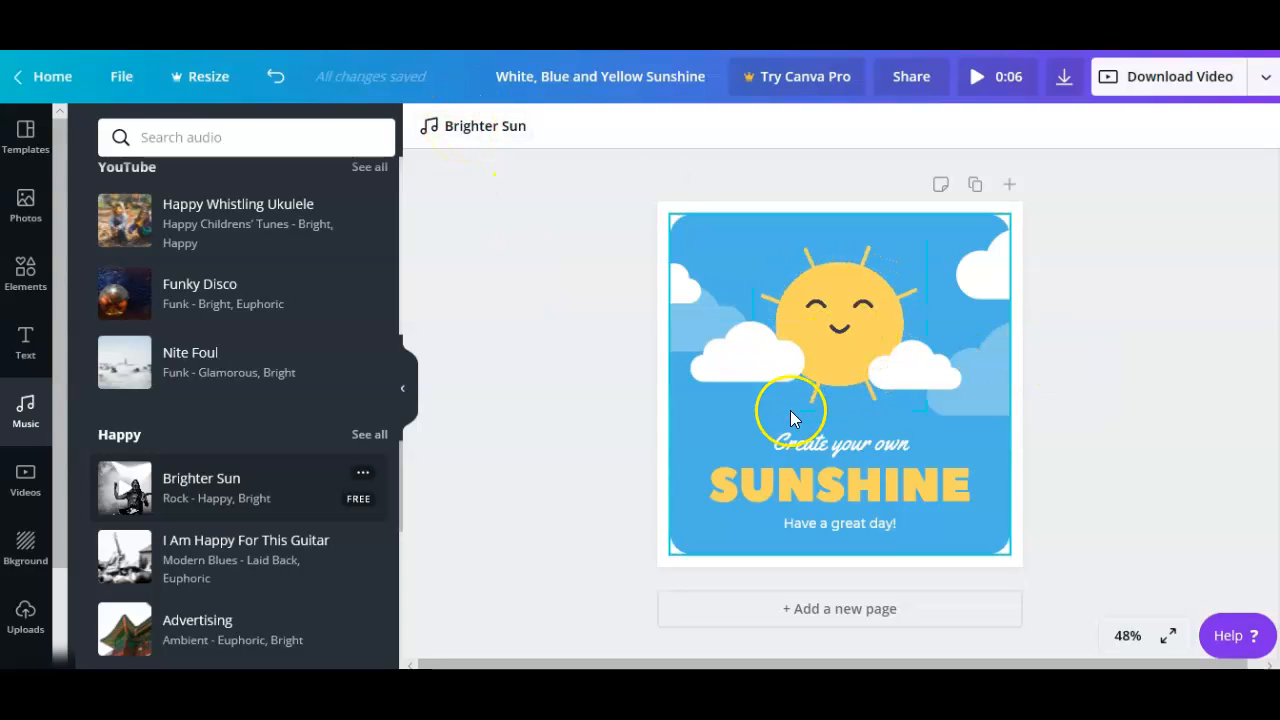
click(484, 128)
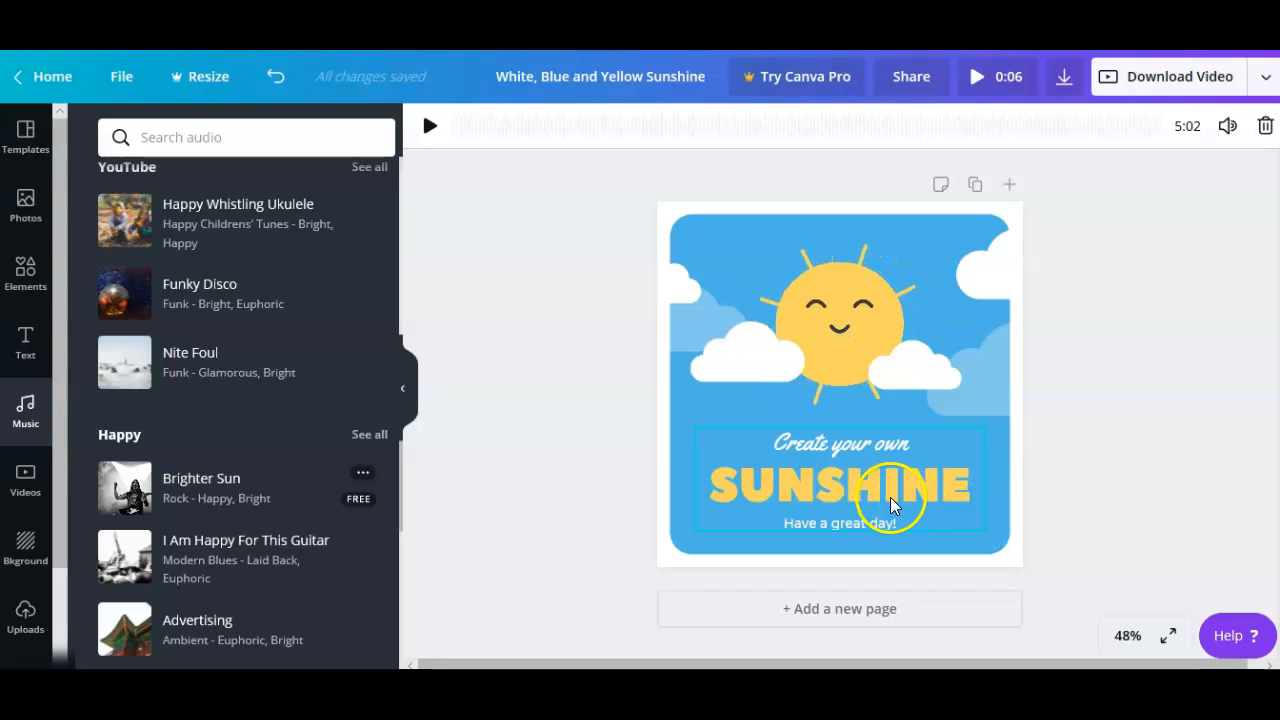
- Replace the SUNSHINE headline text with 'SUNNY DAY'
click(970, 500)
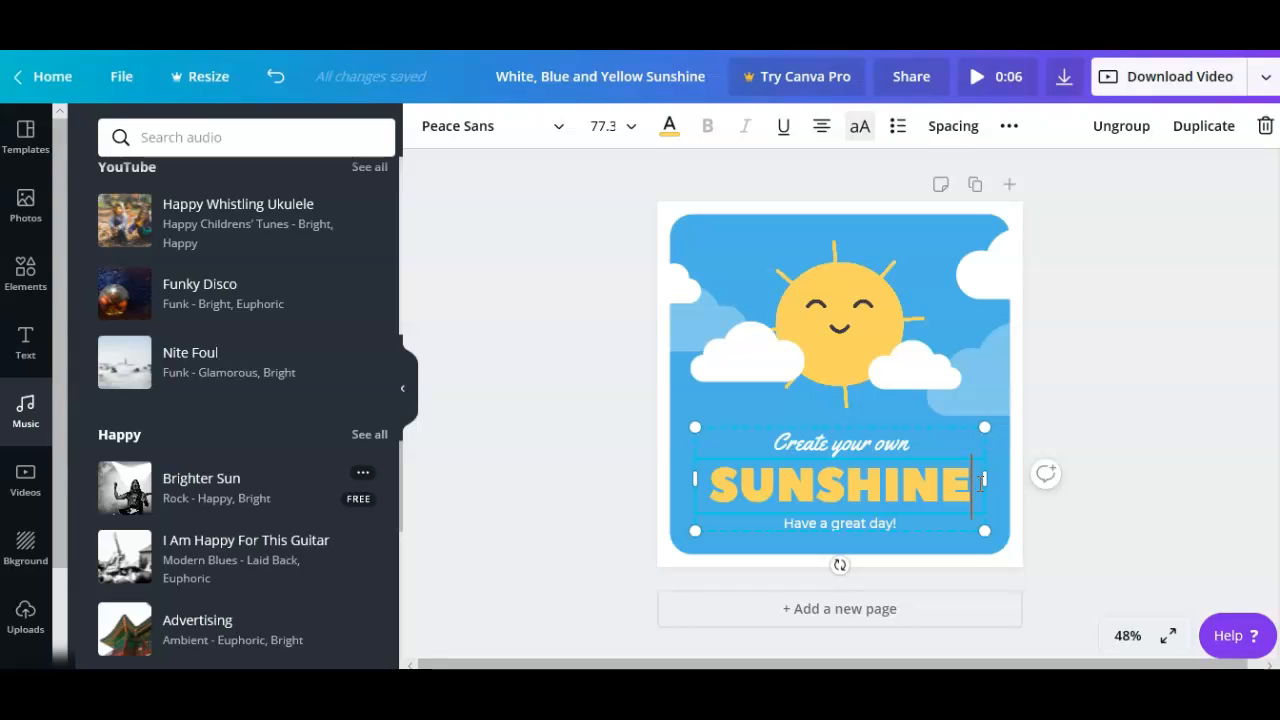
key(BackSpace)
key(BackSpace)
key(BackSpace)
key(BackSpace)
key(BackSpace)
key(BackSpace)
key(BackSpace)
key(BackSpace)
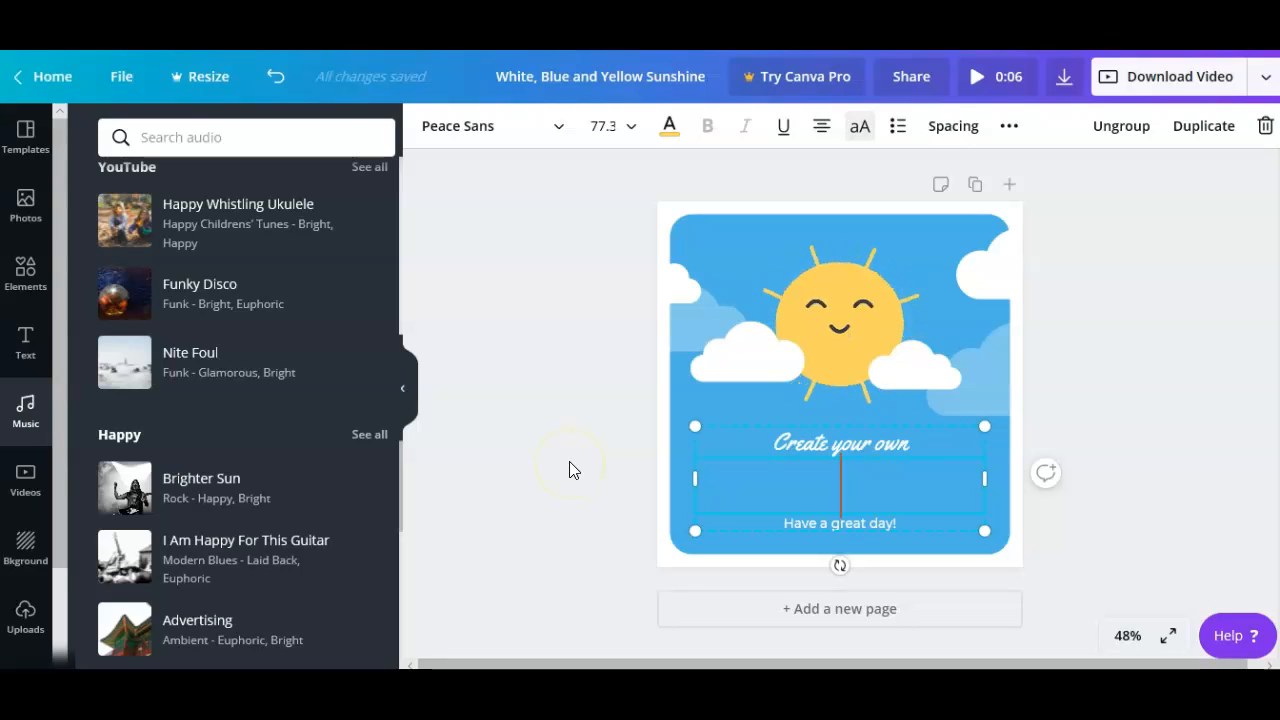
text(SUNNY)
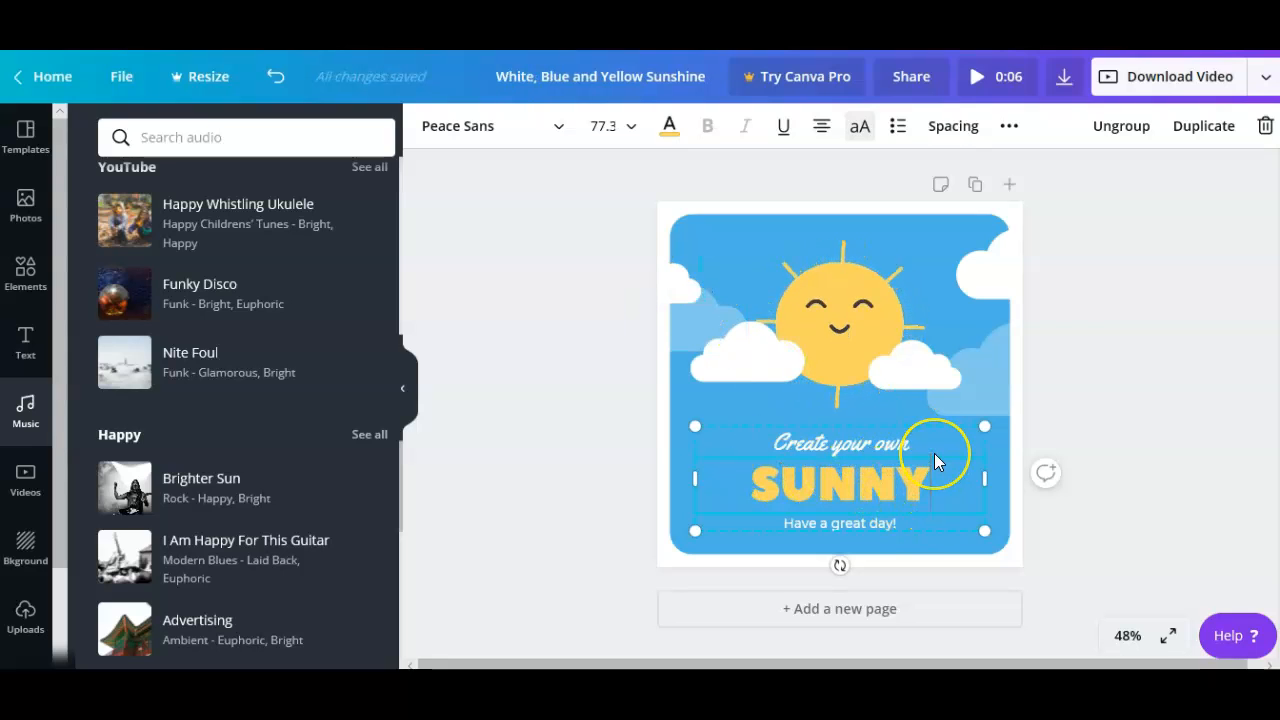
text( D)
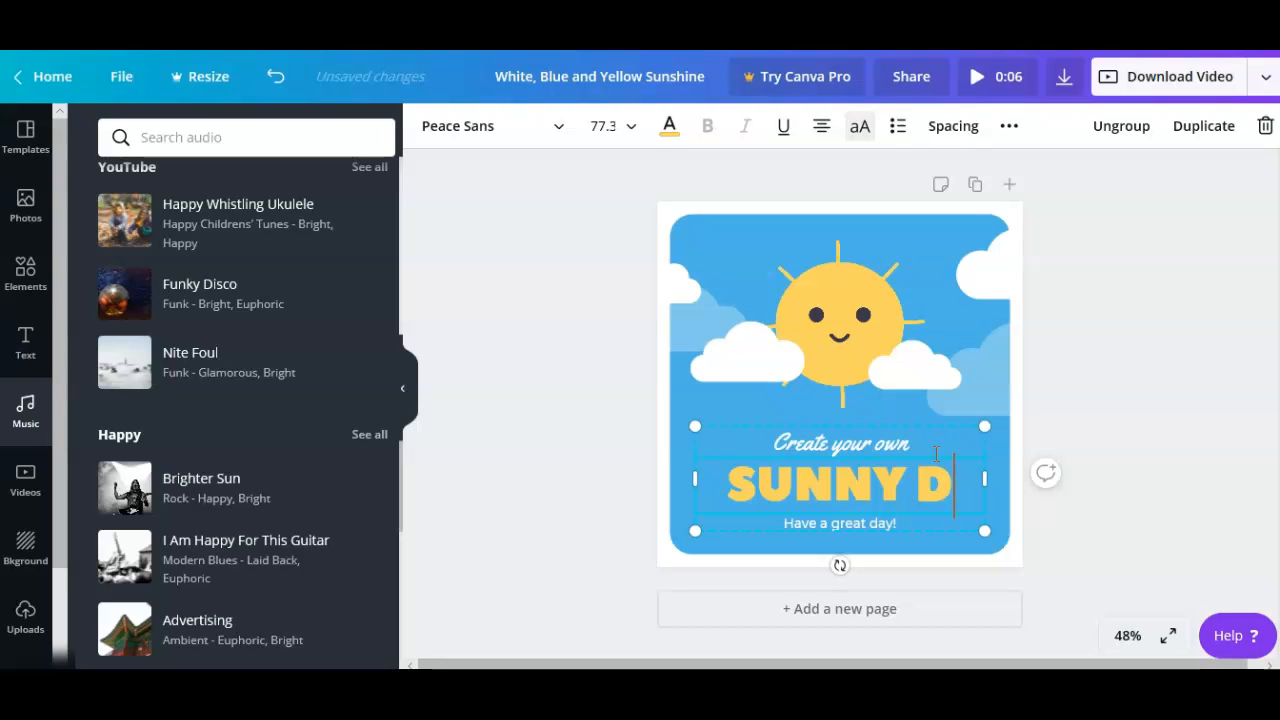
text(AY)
click(916, 518)
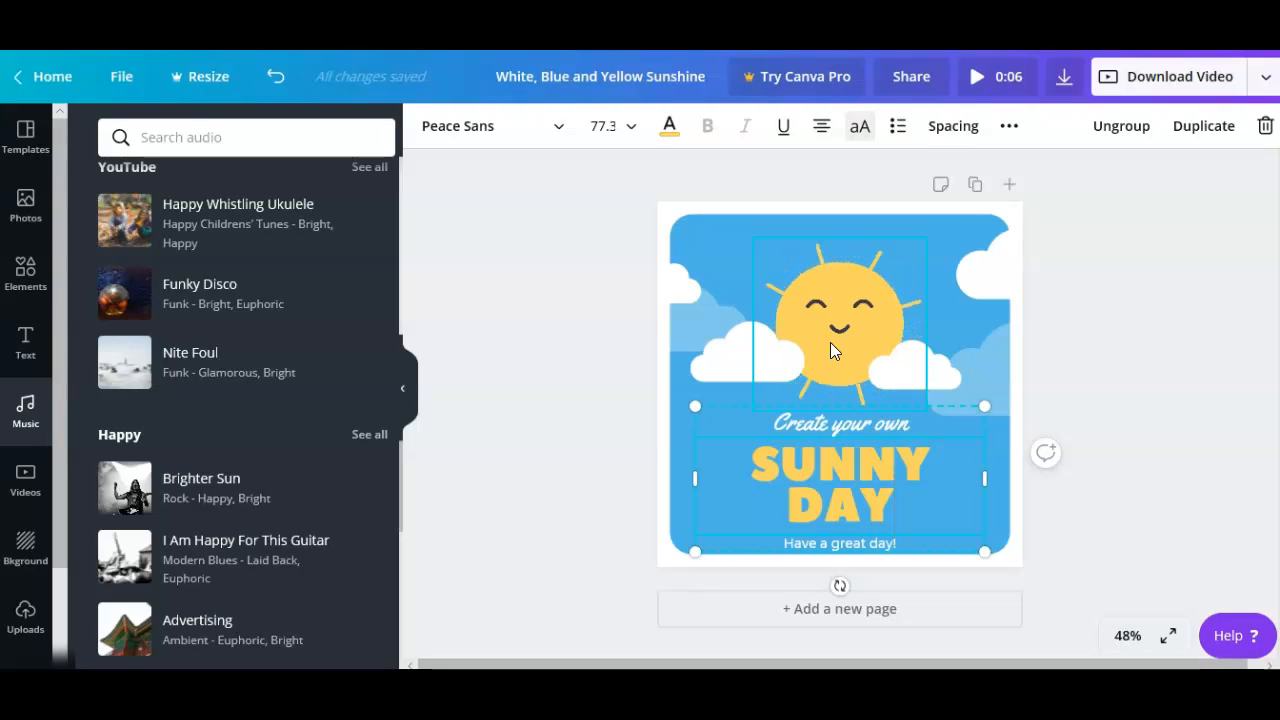
click(342, 207)
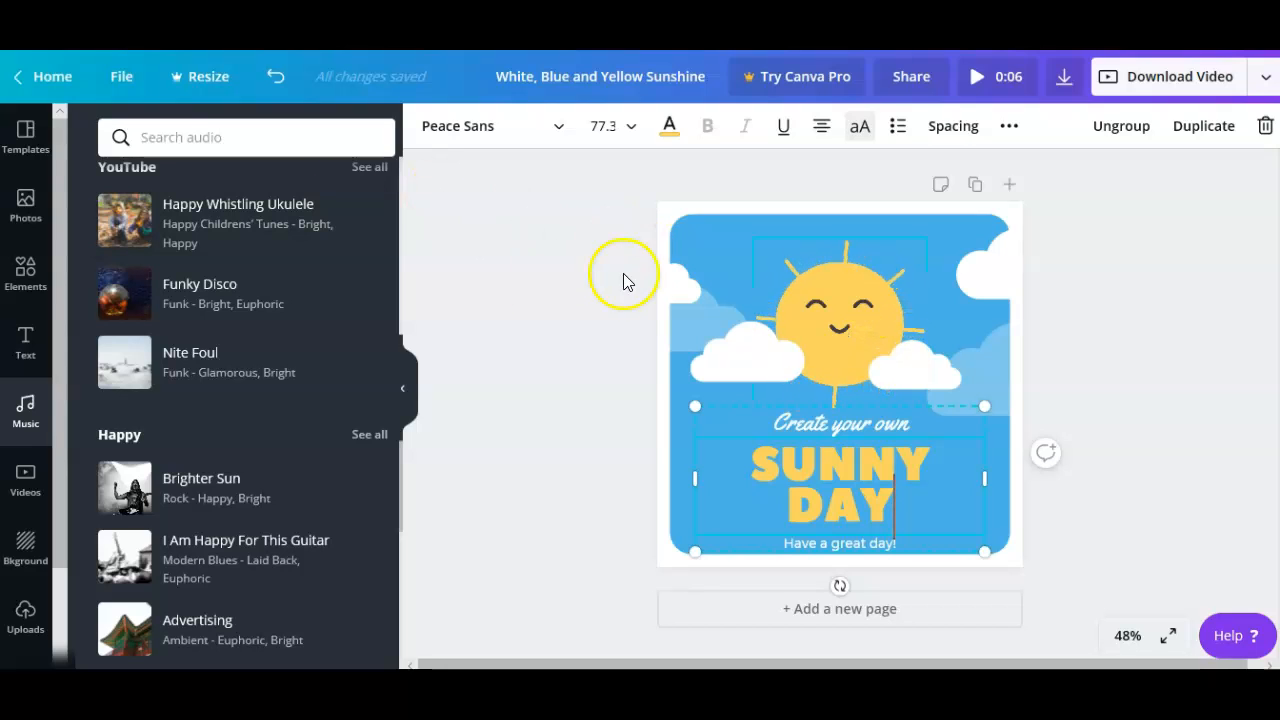